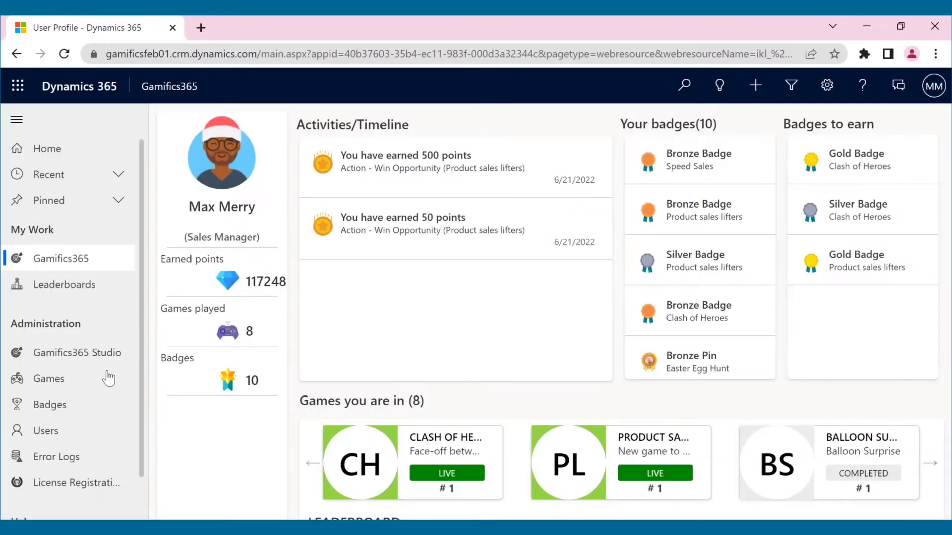
# Browse the Games, Badges and Users lists, ending on the Studio's game rules page.
pyautogui.click(92, 380)
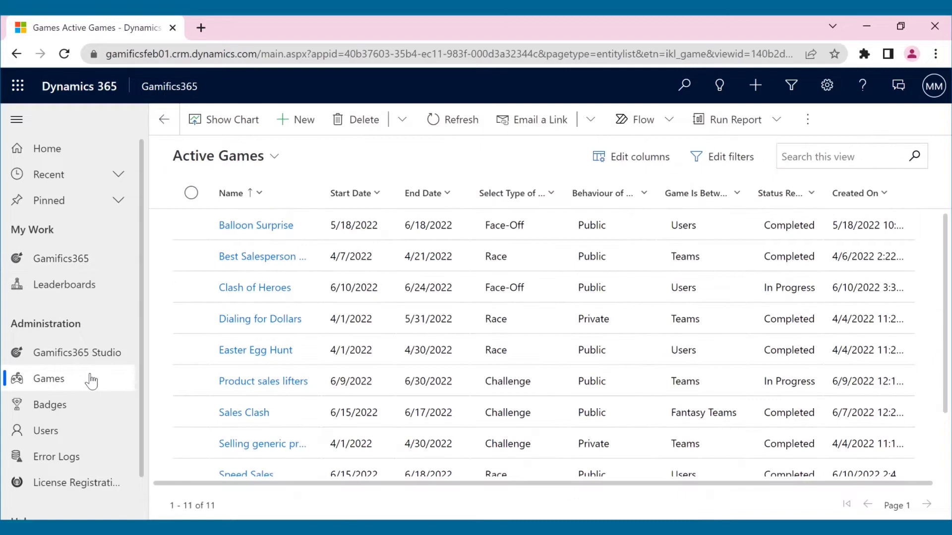
pyautogui.click(91, 404)
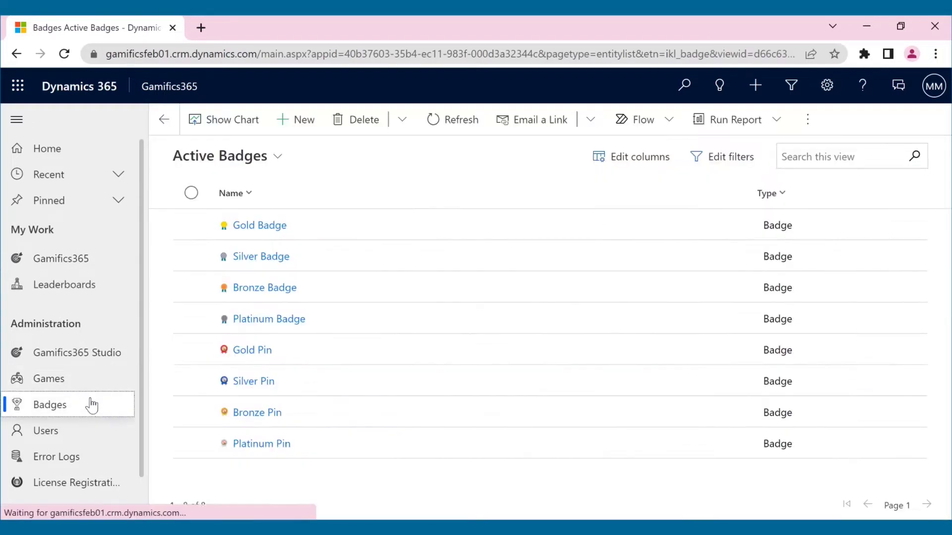
pyautogui.click(101, 434)
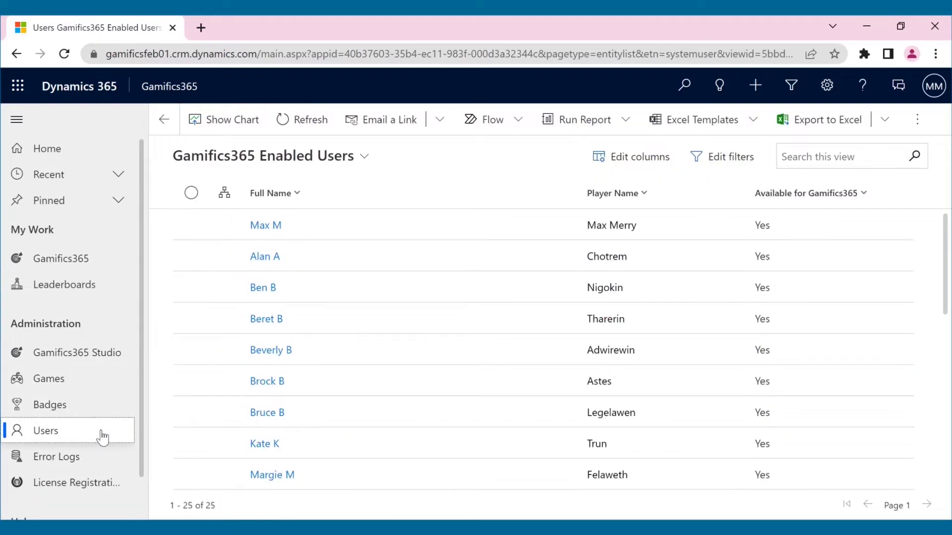
pyautogui.click(107, 349)
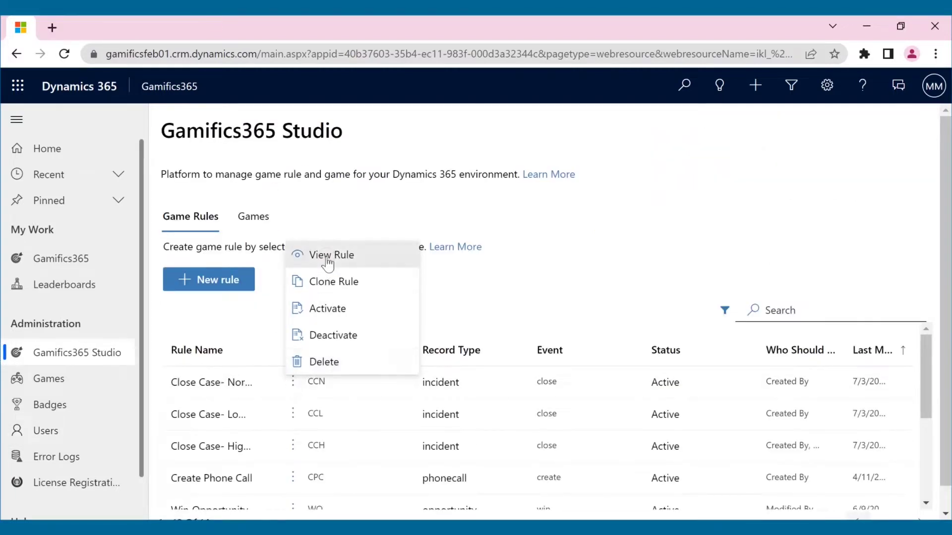
# Review the Close Case- Normal Priority rule, then bring up Gamifics365's Active Games list.
pyautogui.click(327, 256)
pyautogui.scroll(-6, 327, 264)
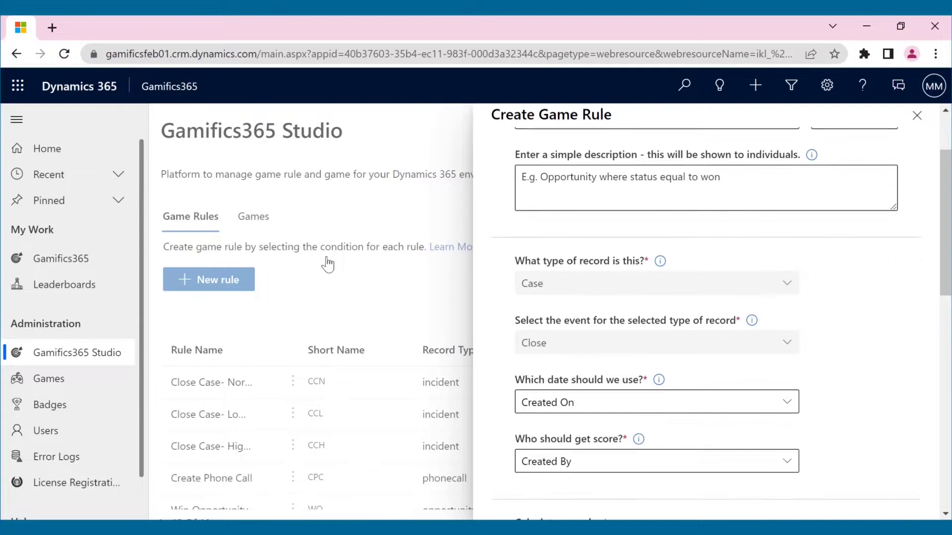
pyautogui.scroll(6, 489, 298)
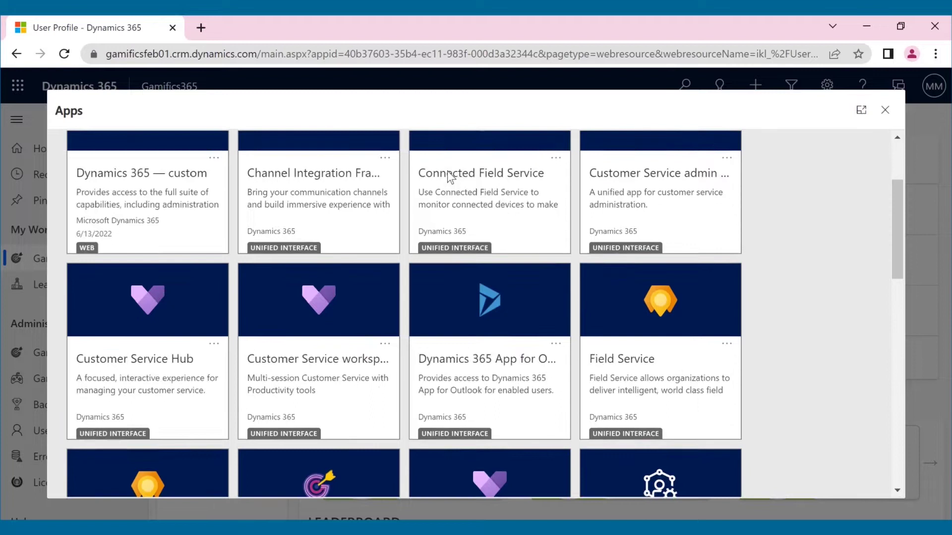
pyautogui.click(331, 280)
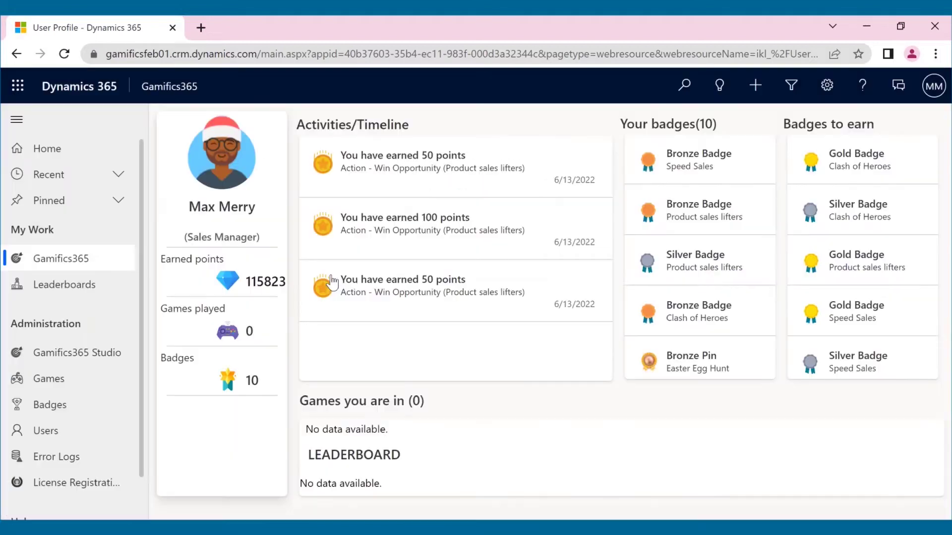
pyautogui.click(65, 387)
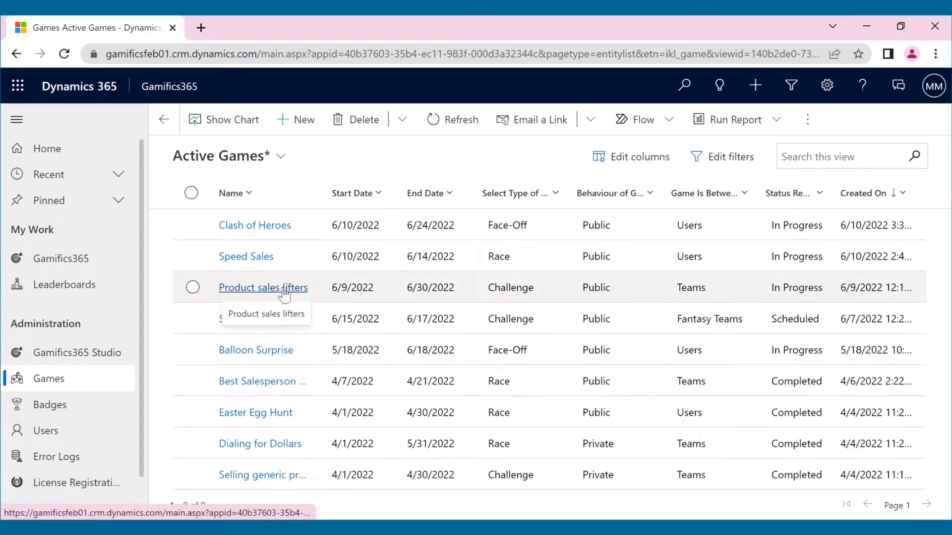
# Open the Product sales lifters game and review its game rules.
pyautogui.click(284, 288)
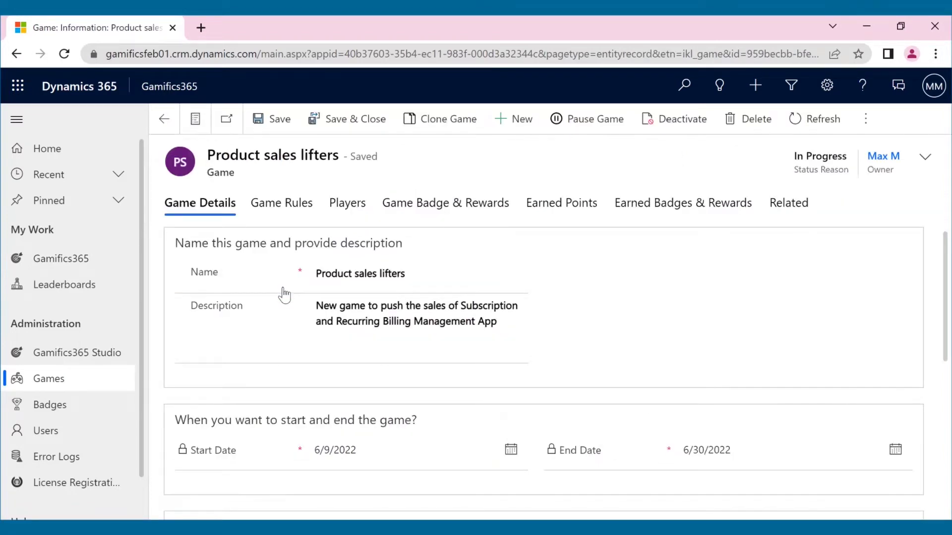
pyautogui.scroll(-5, 284, 295)
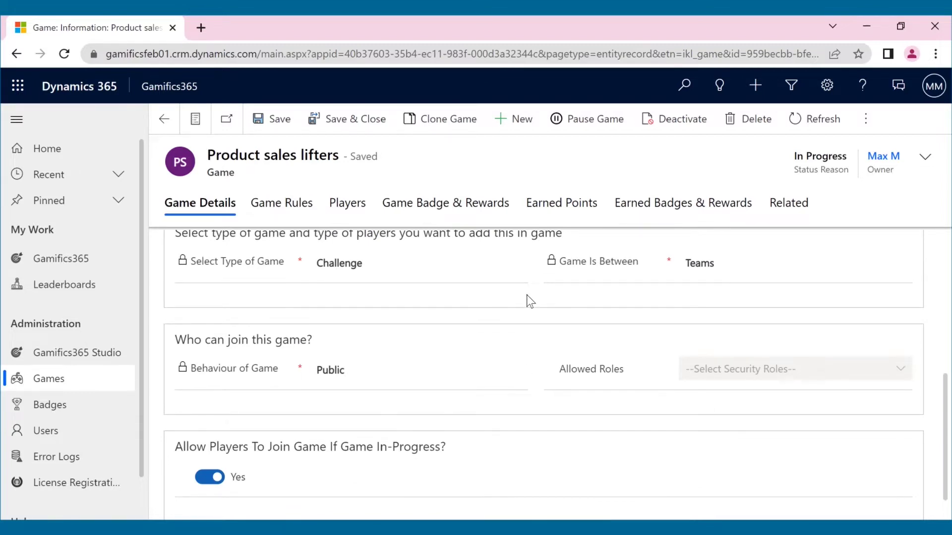
pyautogui.scroll(5, 529, 299)
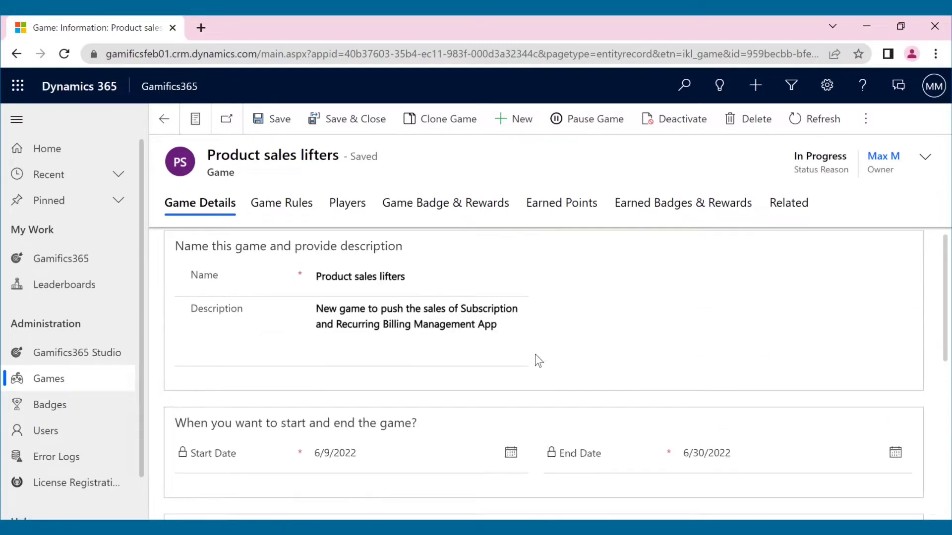
pyautogui.click(276, 211)
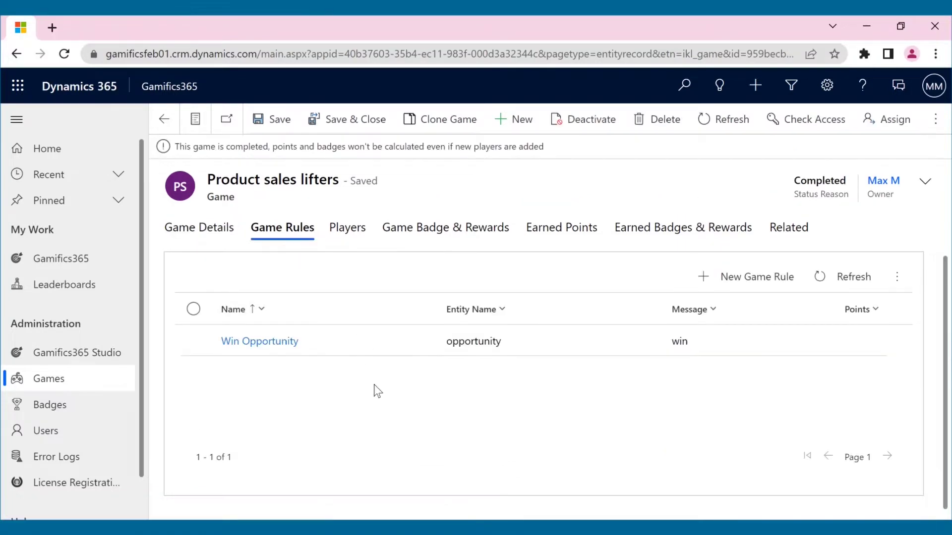
# Inspect the New York Dragons and California Horses team members, then the game's badges and rewards.
pyautogui.click(361, 241)
pyautogui.click(199, 309)
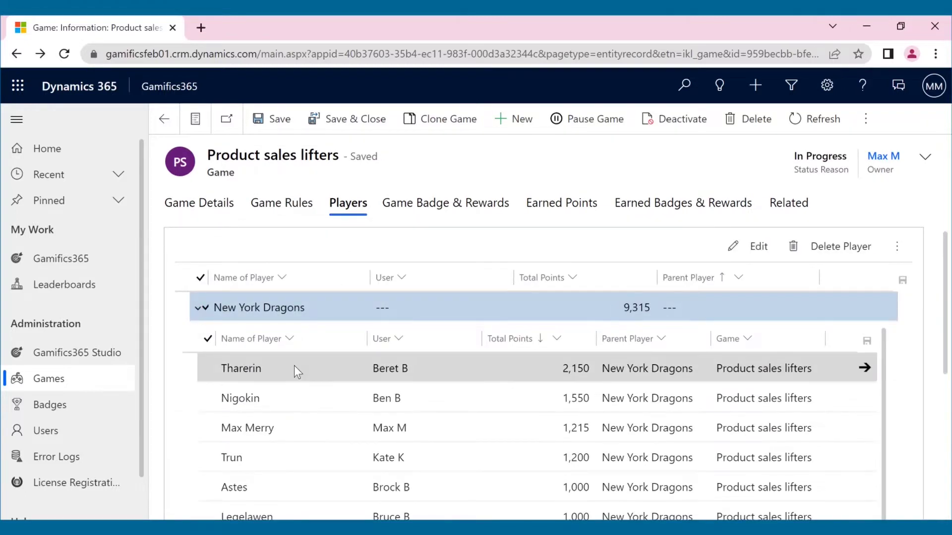
pyautogui.scroll(-1, 294, 364)
pyautogui.click(201, 305)
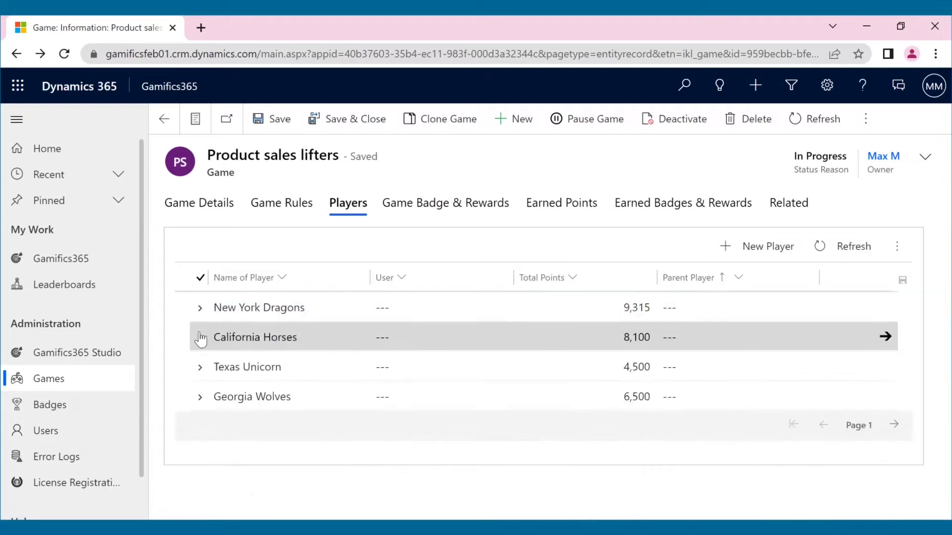
pyautogui.click(200, 339)
pyautogui.click(201, 340)
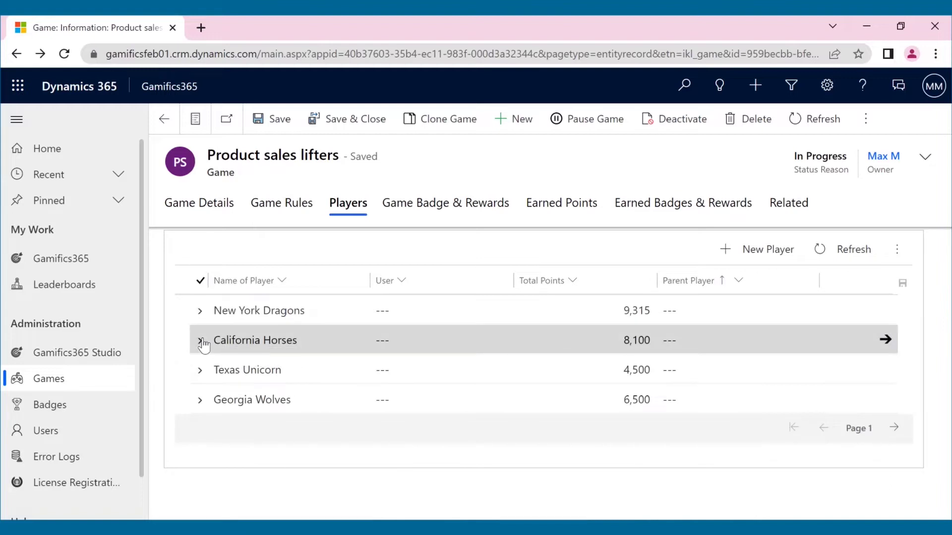
pyautogui.click(415, 203)
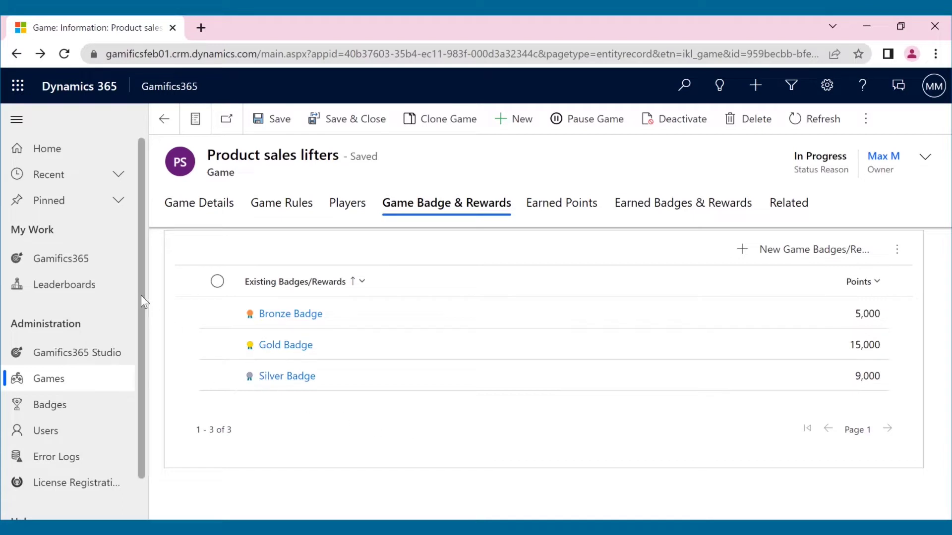
# Return to the Gamifics365 user profile.
pyautogui.click(109, 267)
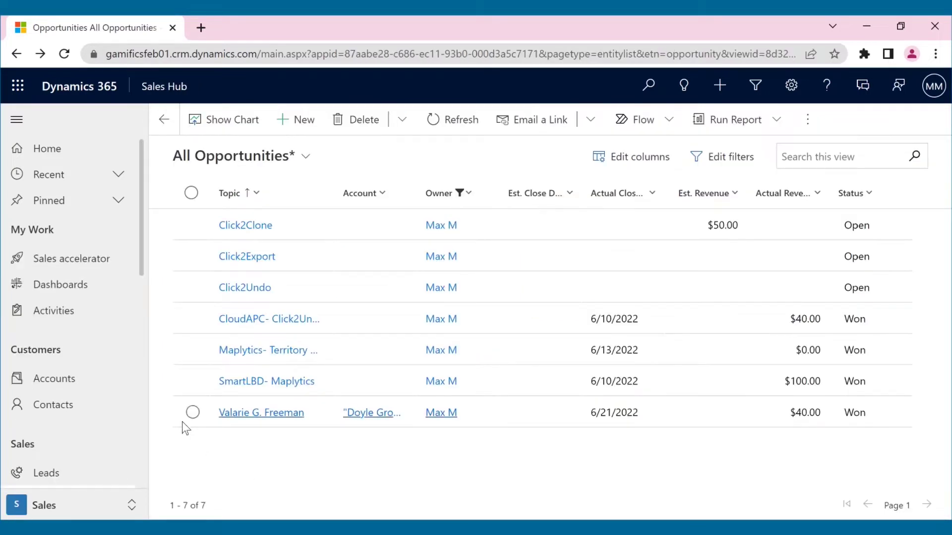
# Close the Click2Undo opportunity as Won with an actual revenue of 100.
pyautogui.click(192, 288)
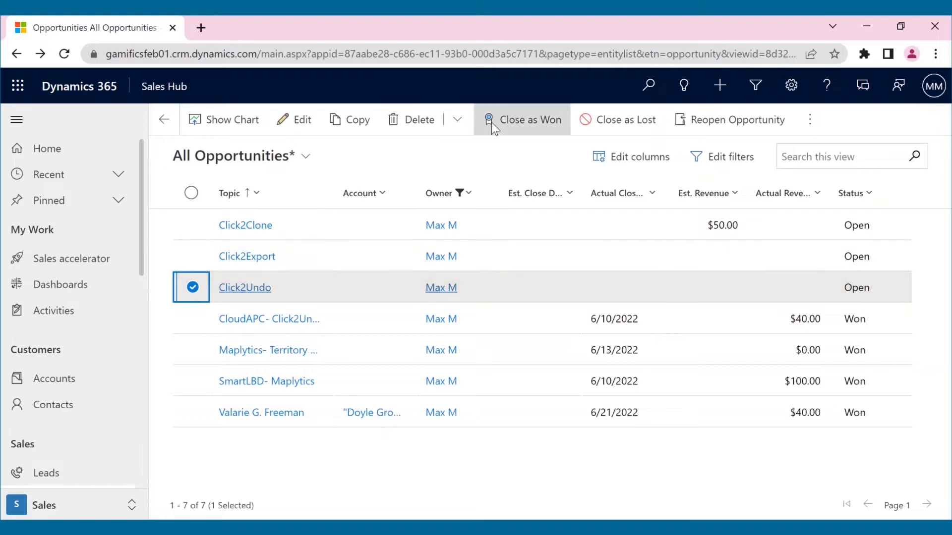
pyautogui.click(492, 121)
pyautogui.click(520, 233)
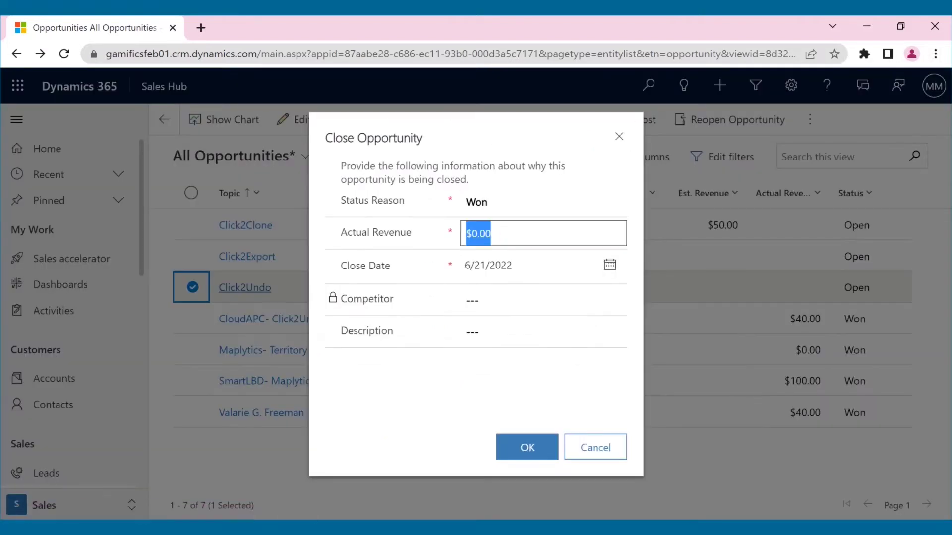
pyautogui.write('100')
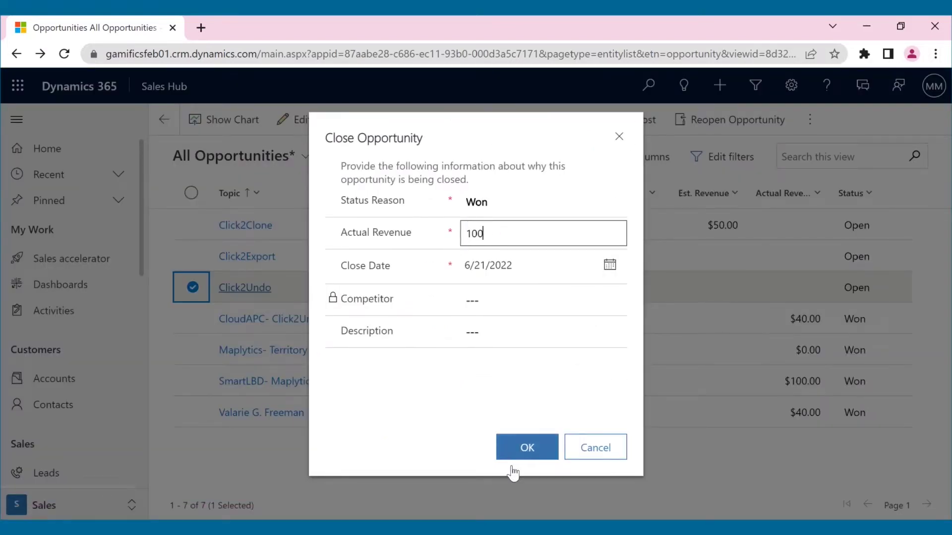
pyautogui.click(522, 449)
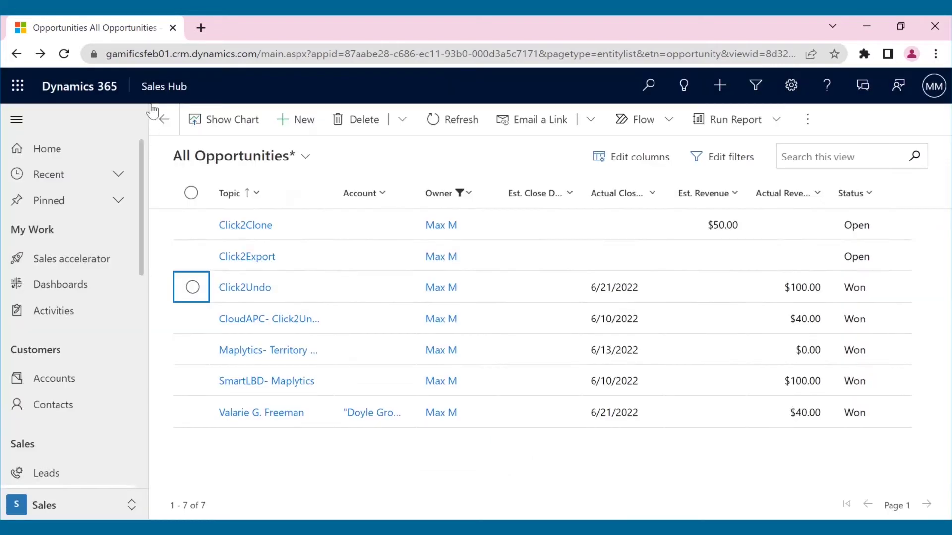
# Switch to Gamifics365 and scroll the profile to the leaderboard led by New York Dragons.
pyautogui.click(160, 88)
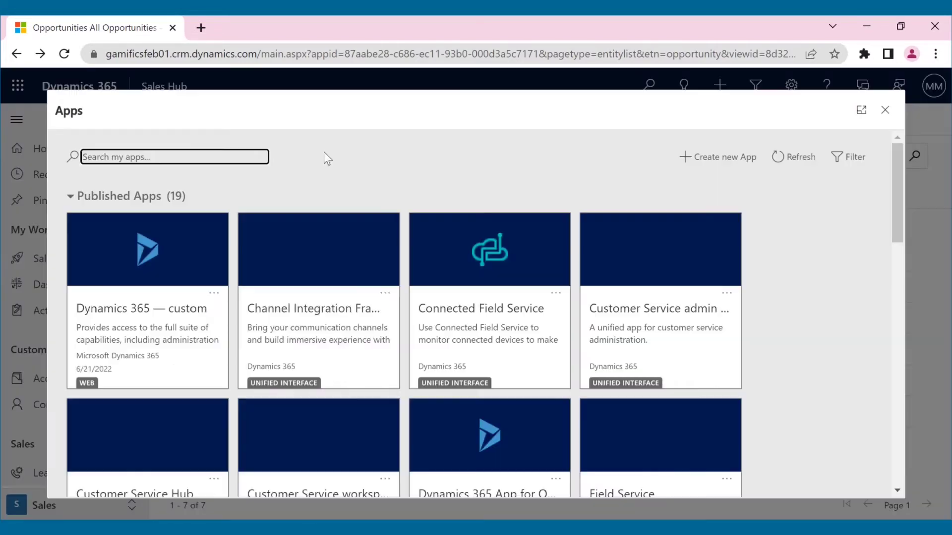
pyautogui.scroll(-6, 401, 320)
pyautogui.click(394, 319)
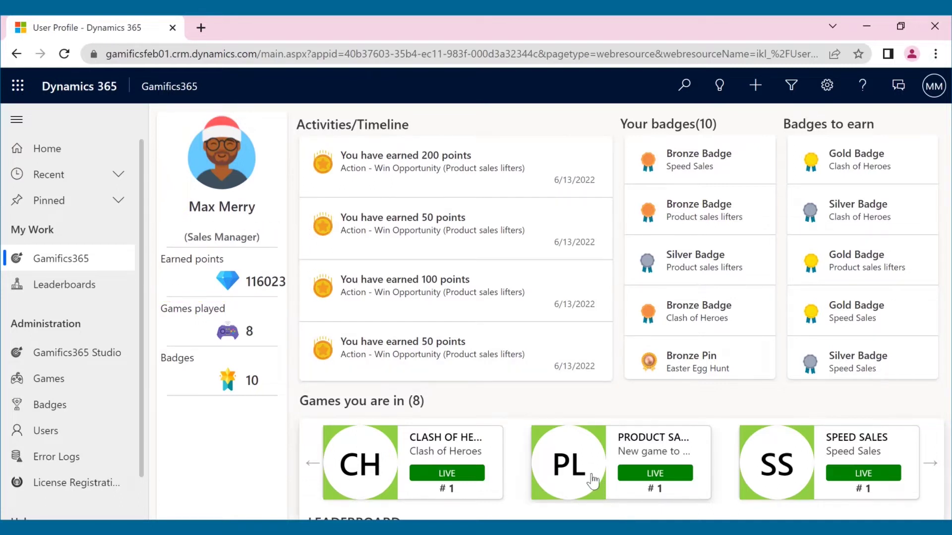
pyautogui.scroll(-3, 592, 480)
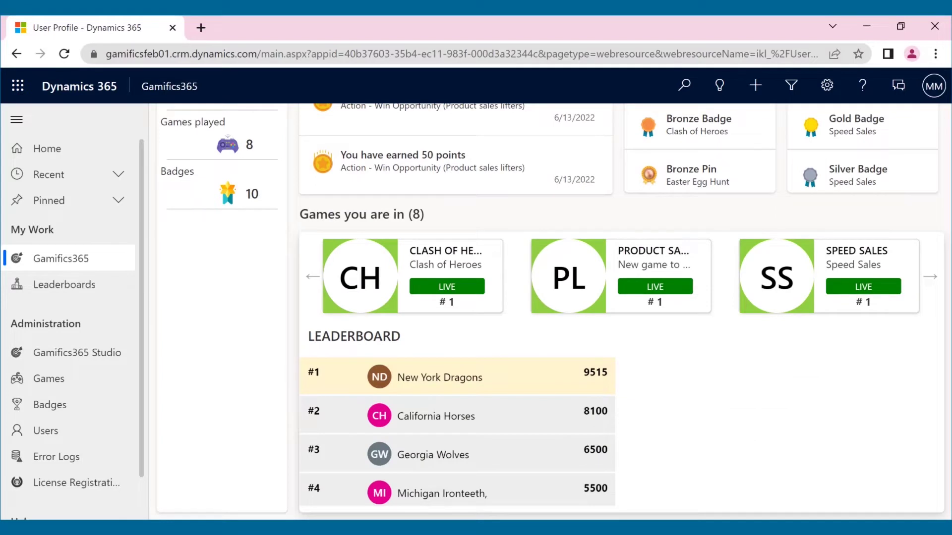
pyautogui.click(88, 280)
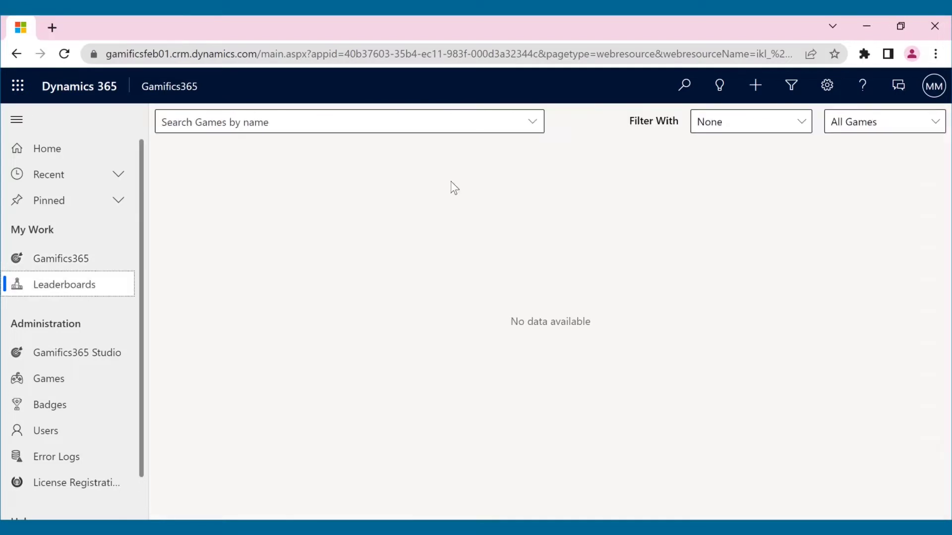
pyautogui.click(533, 123)
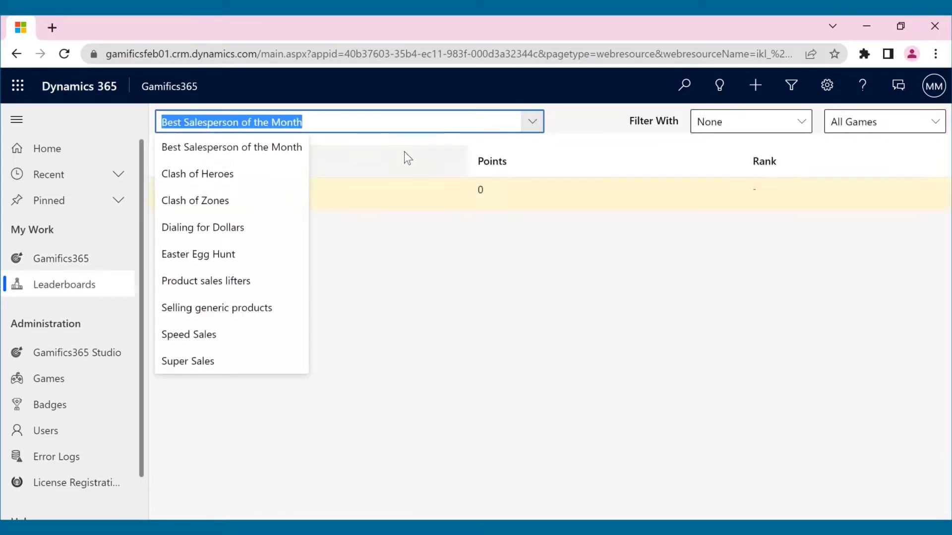
pyautogui.click(214, 281)
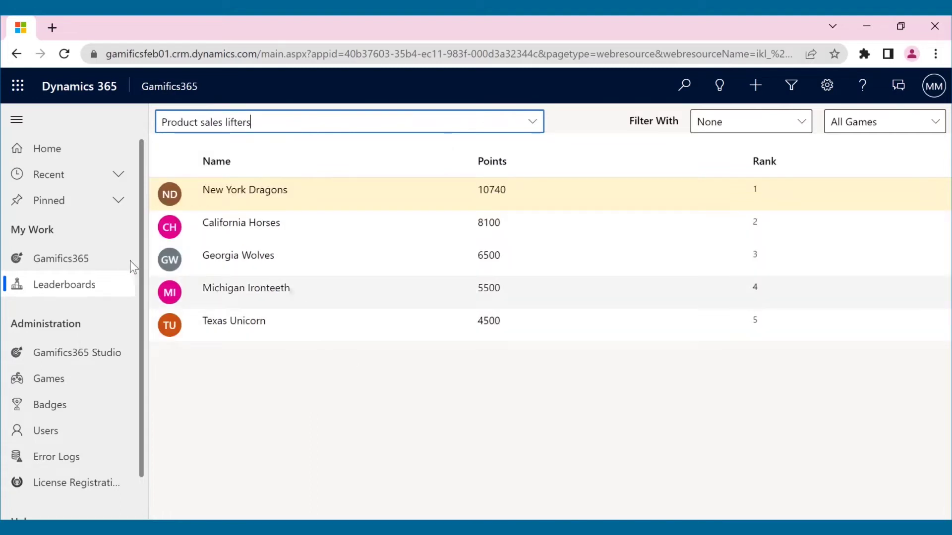
pyautogui.click(79, 257)
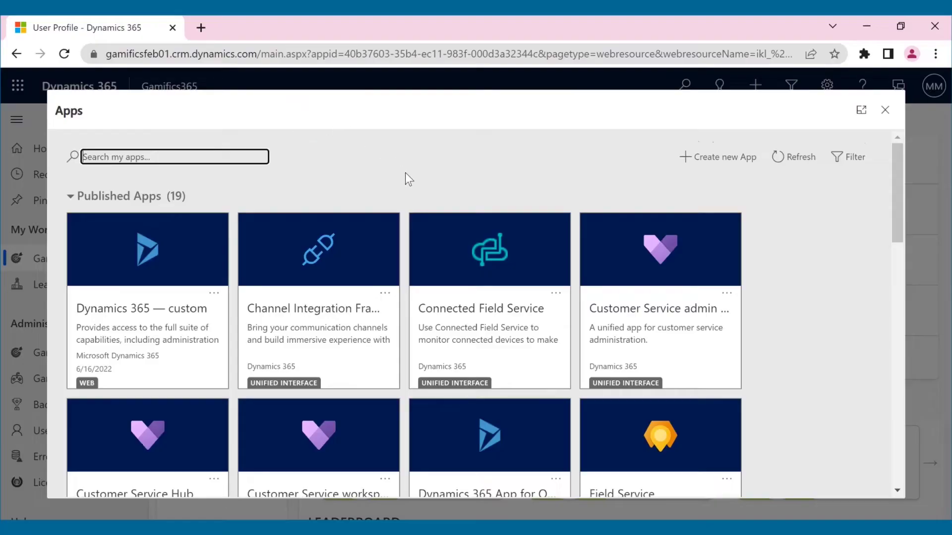
# Open the Speed Sales race game from Gamifics365's Games list and scroll through its details.
pyautogui.scroll(-5, 406, 175)
pyautogui.click(341, 339)
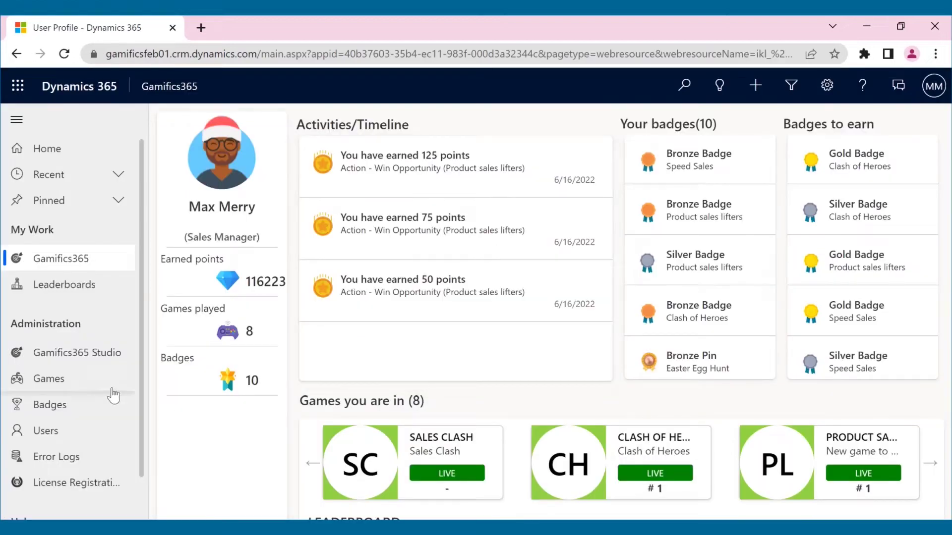
pyautogui.click(92, 379)
pyautogui.click(259, 257)
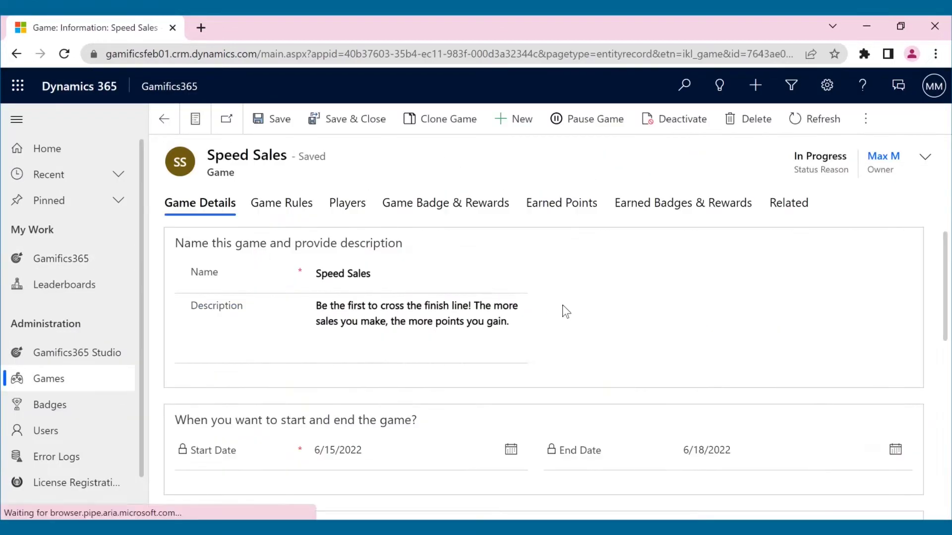
pyautogui.scroll(-5, 563, 310)
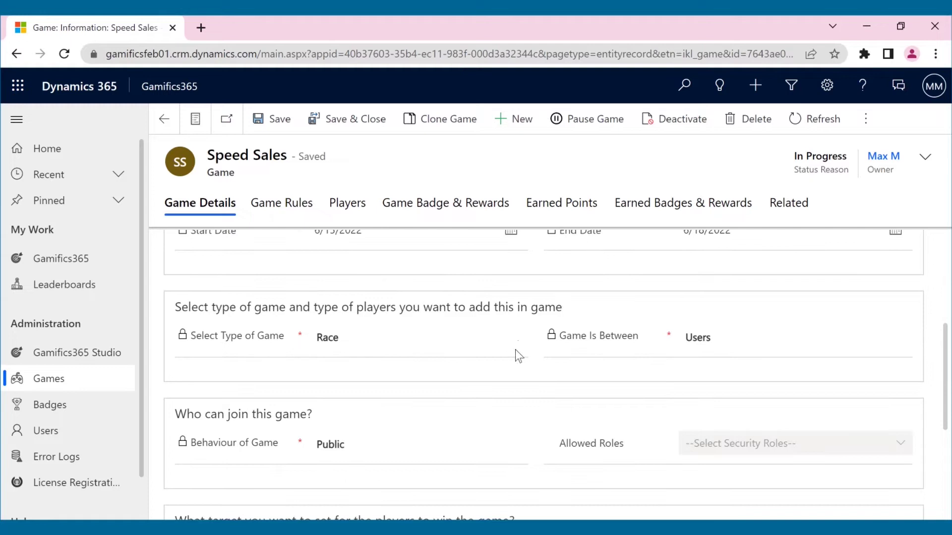
pyautogui.scroll(-4, 526, 355)
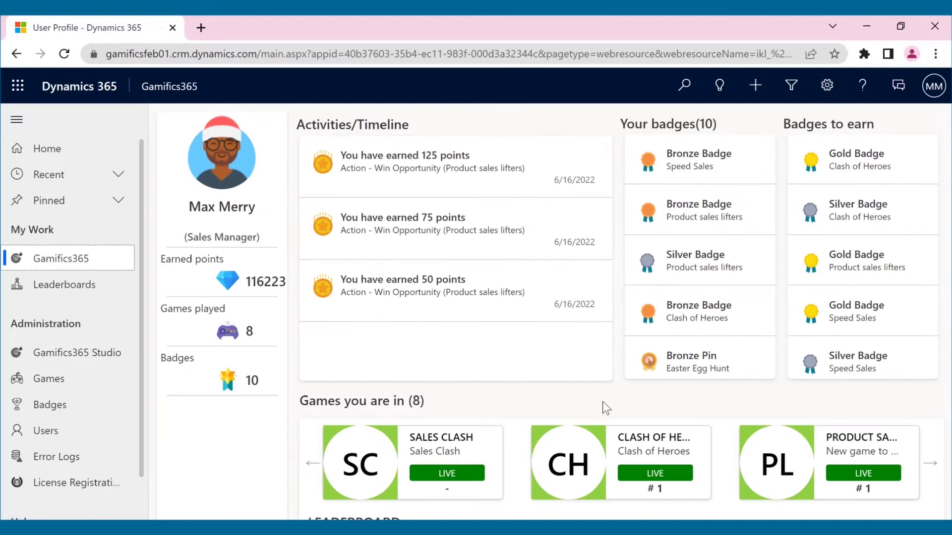
# Bring Speed Sales into the games carousel and scroll to its leaderboard and Target 100000 gauge.
pyautogui.click(931, 466)
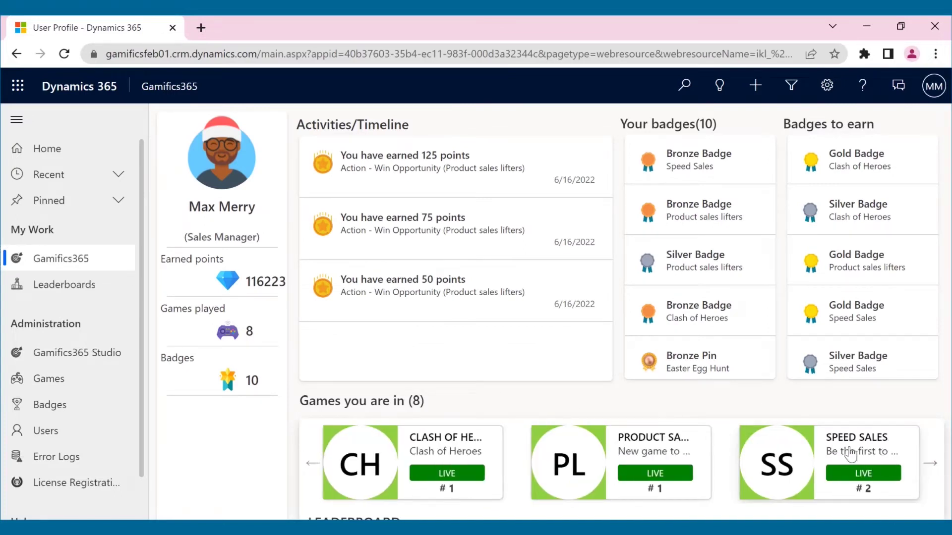
pyautogui.scroll(-4, 850, 453)
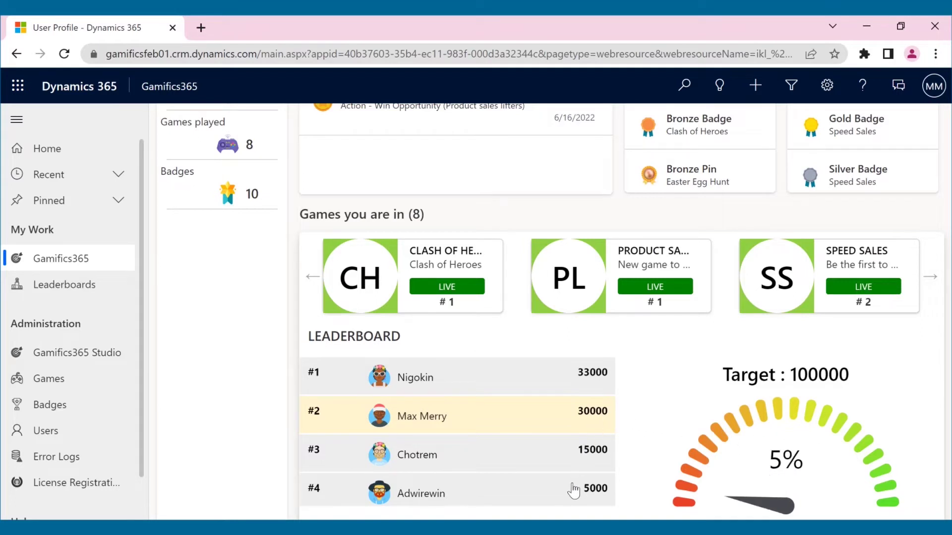
# In the other user's window, create an invoice from the Maplytics- Heat Maps order.
pyautogui.moveTo(540, 523)
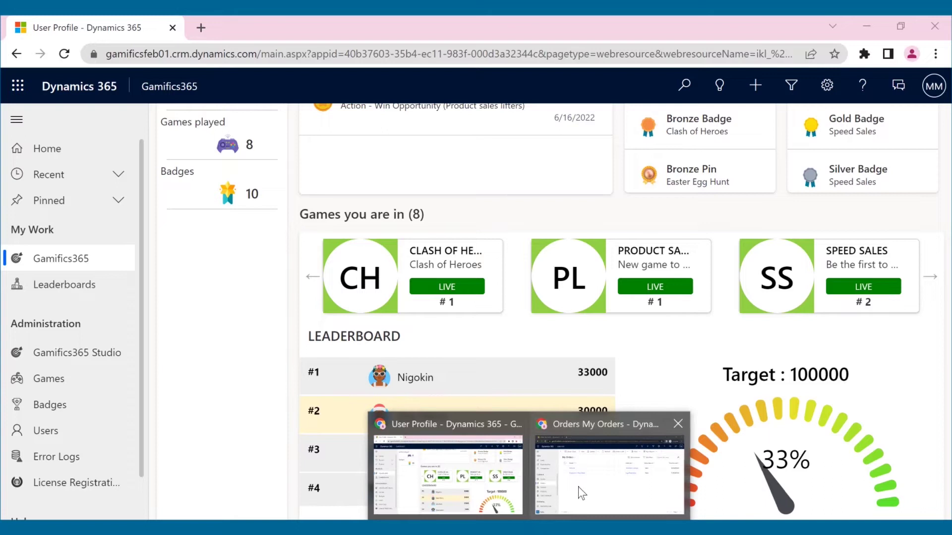
pyautogui.click(579, 486)
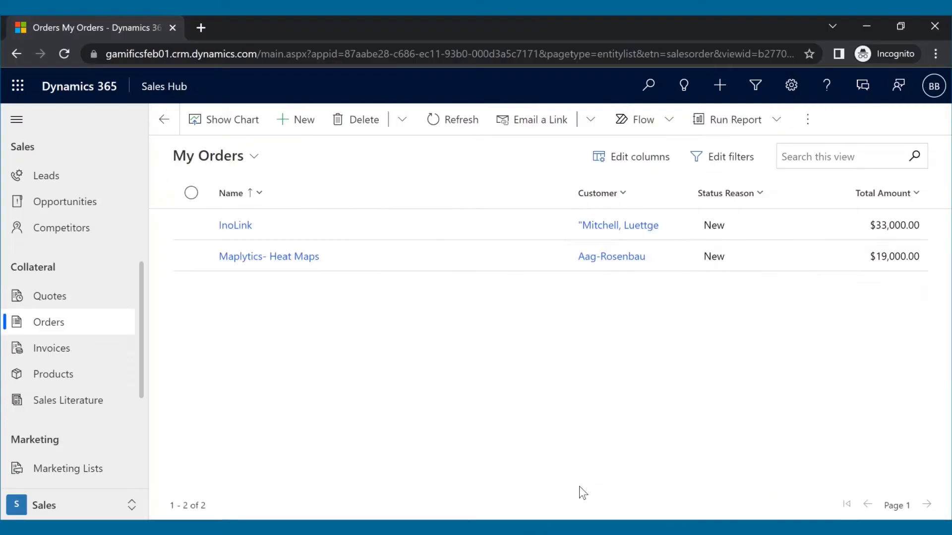
pyautogui.click(931, 89)
pyautogui.click(510, 350)
pyautogui.click(237, 259)
pyautogui.click(691, 128)
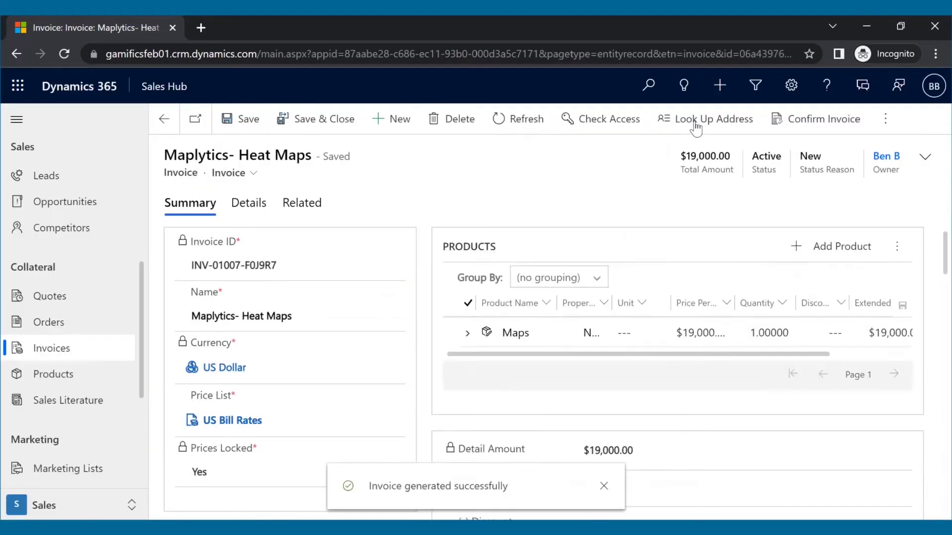
# Open Gamifics365 and scroll to the leaderboard showing the leader's score at 52000.
pyautogui.click(151, 94)
pyautogui.click(434, 268)
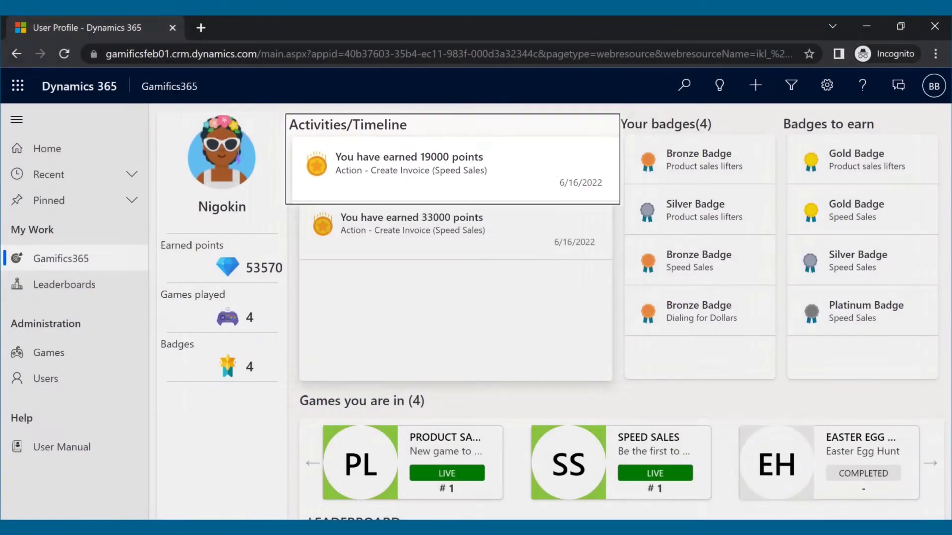
pyautogui.scroll(-4, 623, 466)
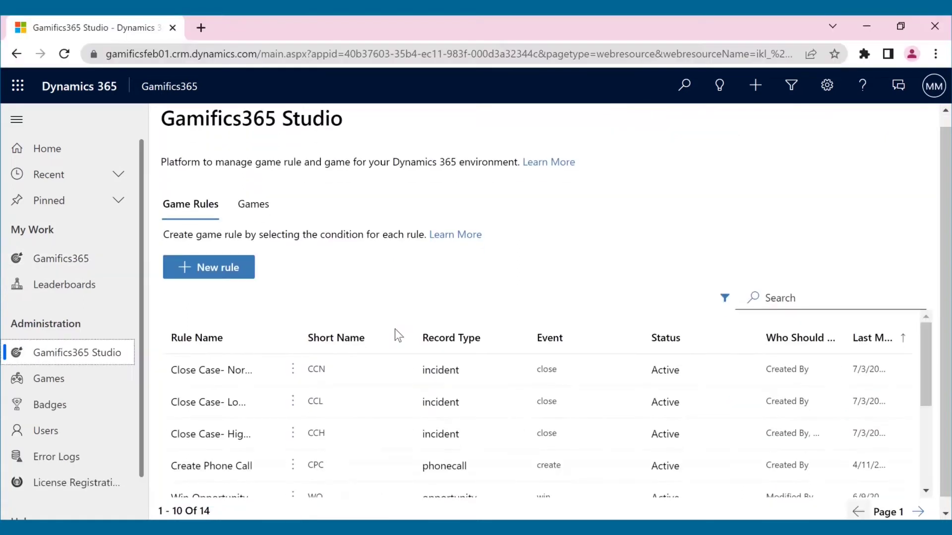
# Inspect the Create Invoice game rule's settings from the Studio rules list.
pyautogui.scroll(-5, 394, 328)
pyautogui.click(293, 468)
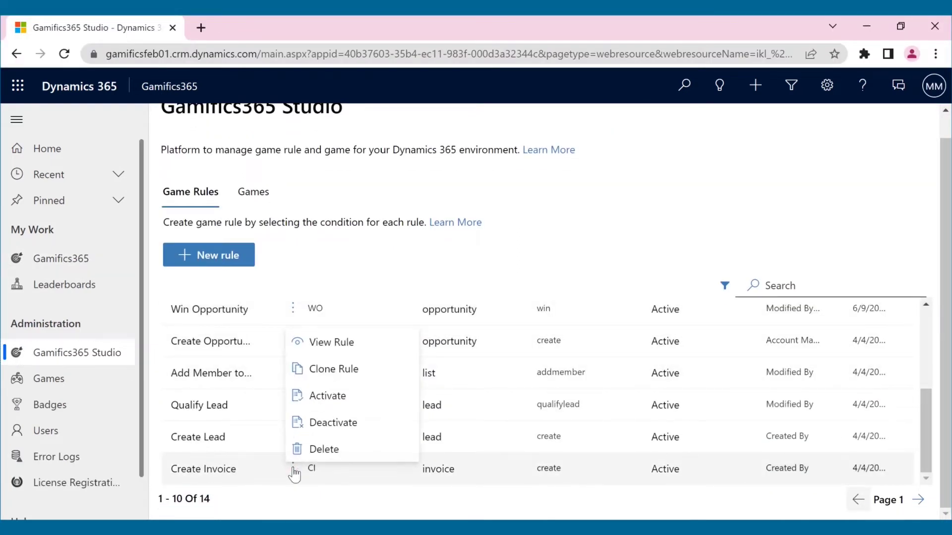
pyautogui.click(339, 347)
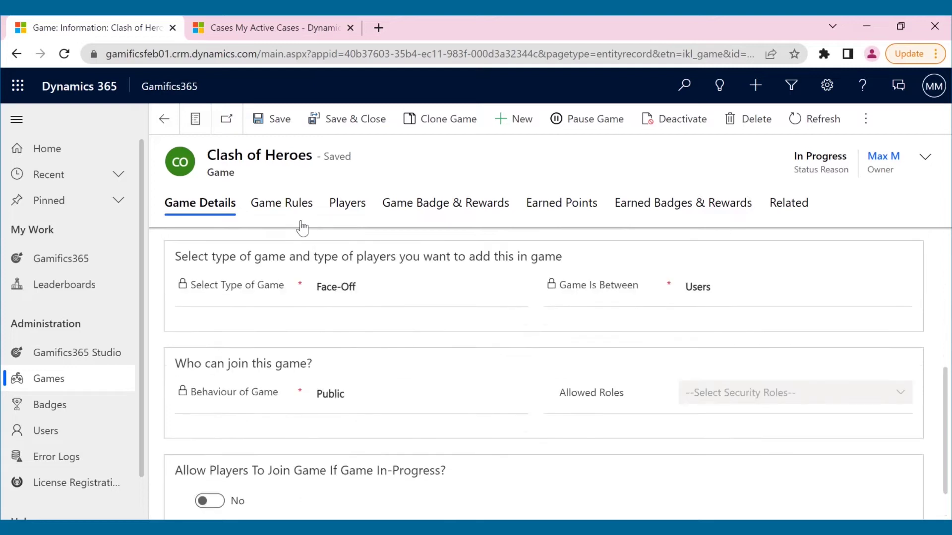
# Review Clash of Heroes' case-closing point rules, then check the profile leaderboard showing 3700 versus 1000.
pyautogui.scroll(5, 302, 228)
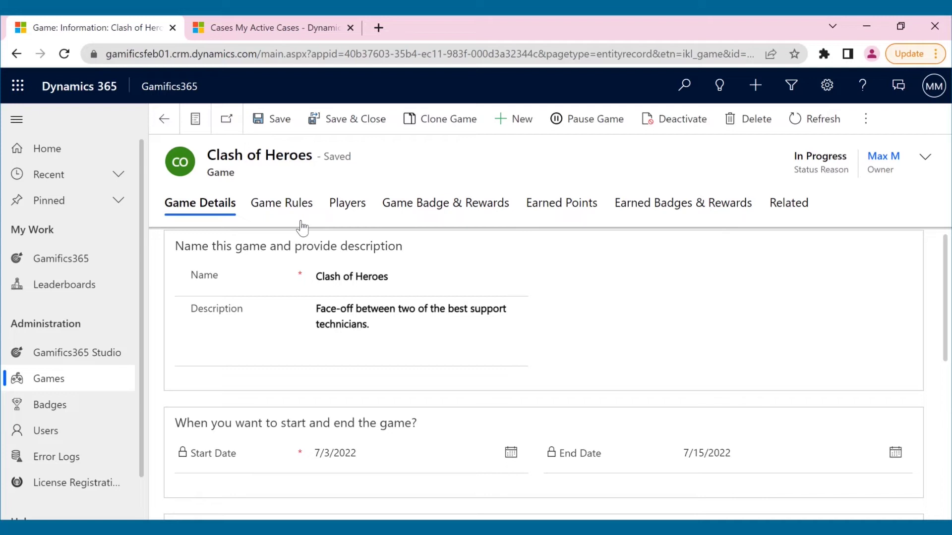
pyautogui.click(291, 213)
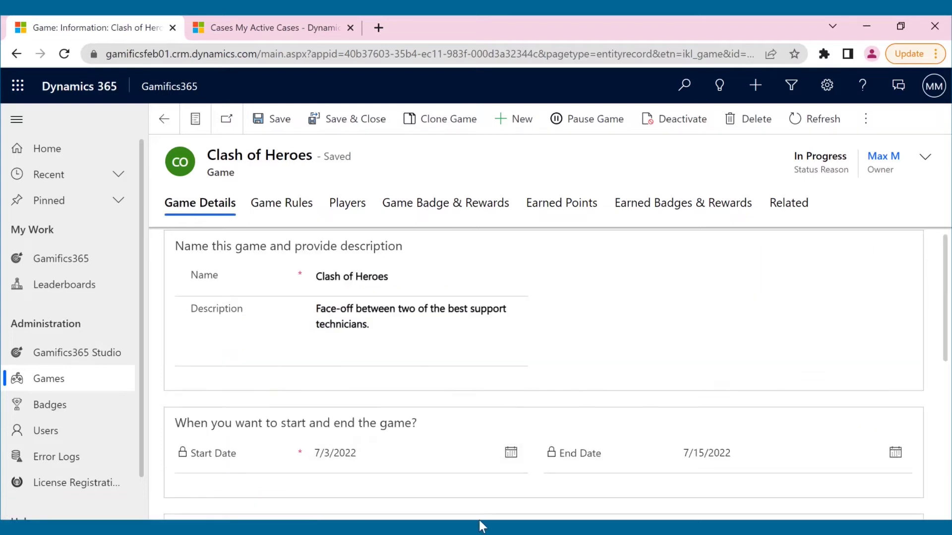
pyautogui.moveTo(486, 522)
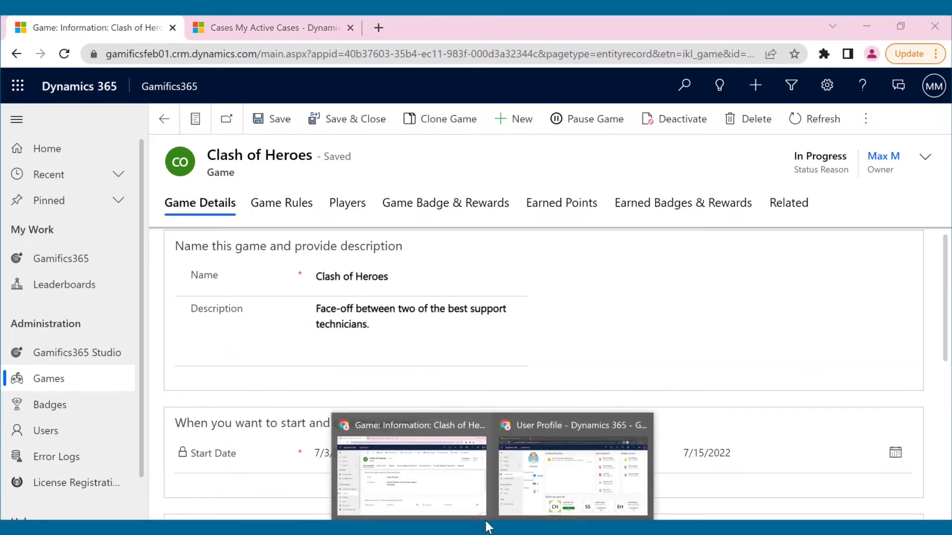
pyautogui.click(517, 480)
pyautogui.scroll(-3, 364, 314)
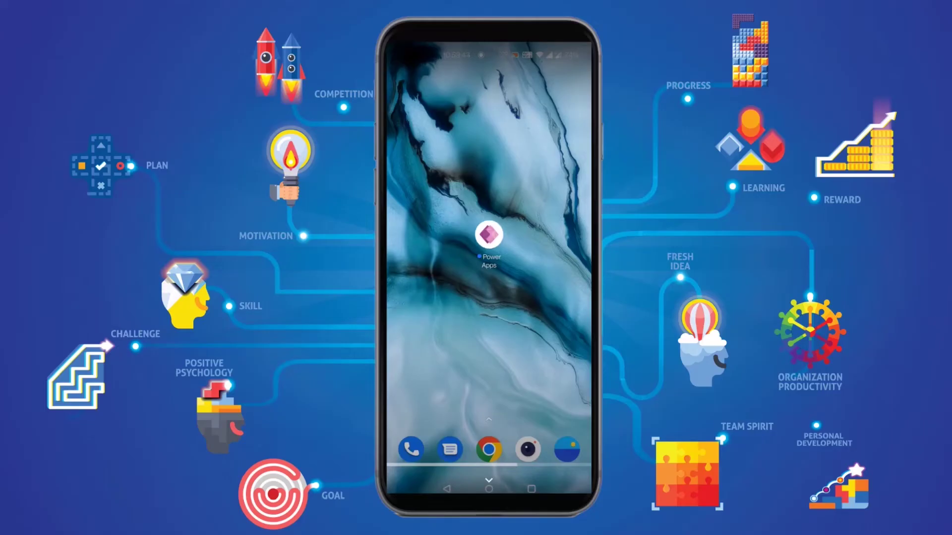
# Sign in to Power Apps mobile with the account e-mail and password.
pyautogui.click(476, 361)
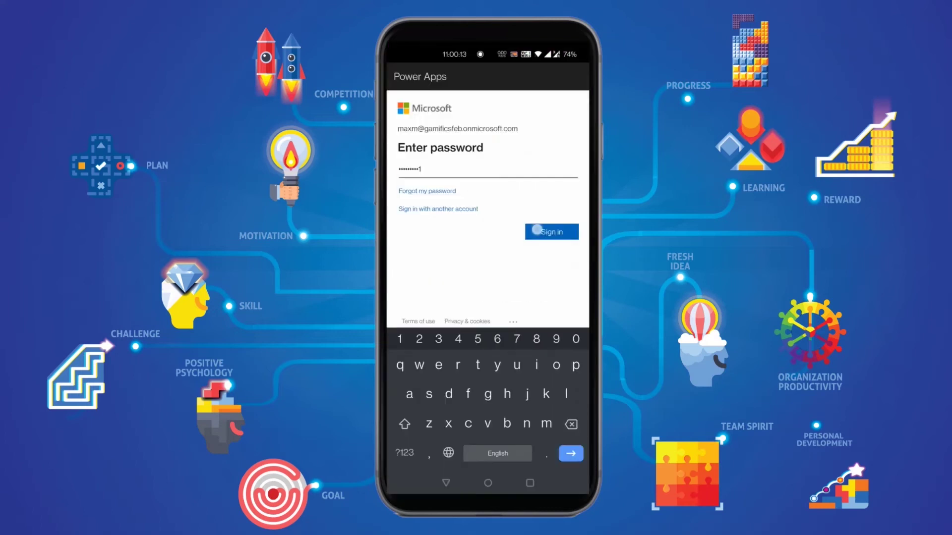
pyautogui.click(537, 230)
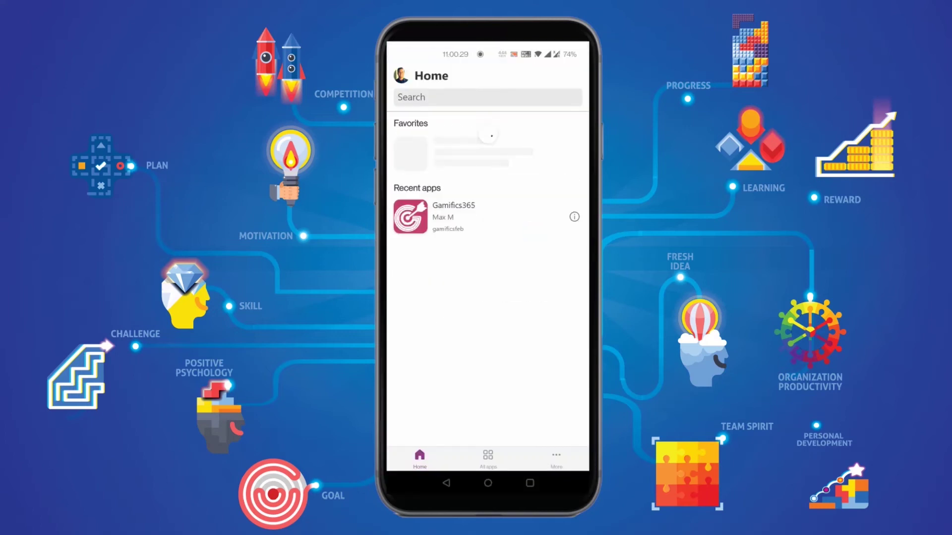
# Open Gamifics365 and view the profile: 8 games played, 76748 points, 11 badges.
pyautogui.click(453, 216)
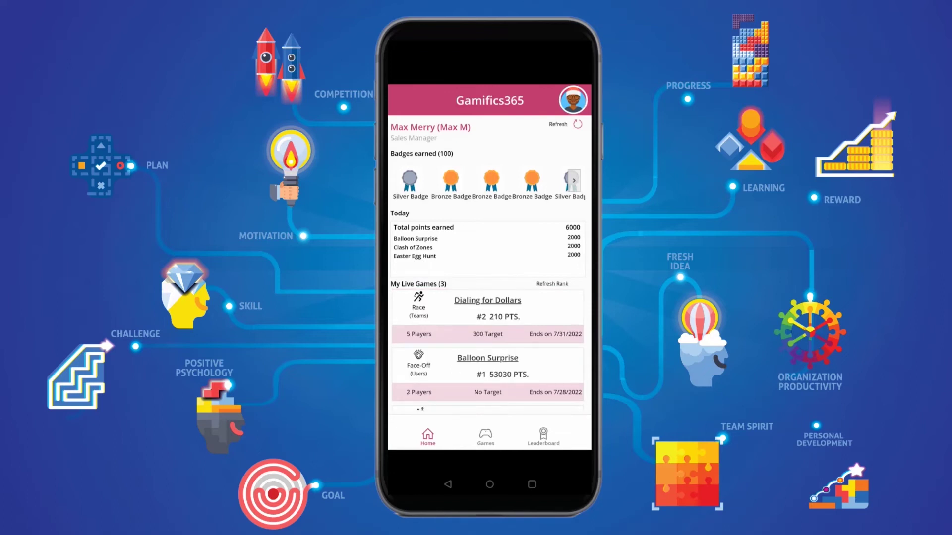
pyautogui.click(485, 436)
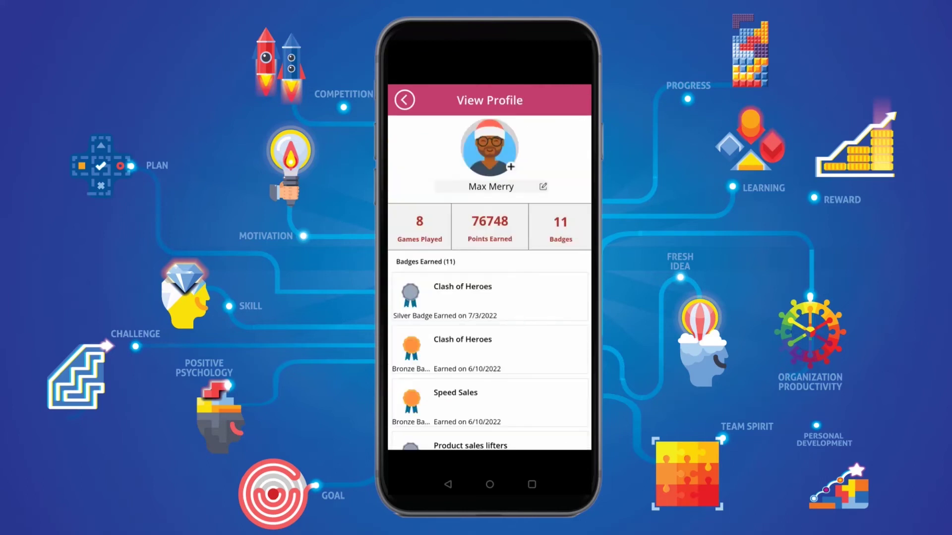
pyautogui.scroll(-3, 490, 360)
pyautogui.scroll(3, 488, 360)
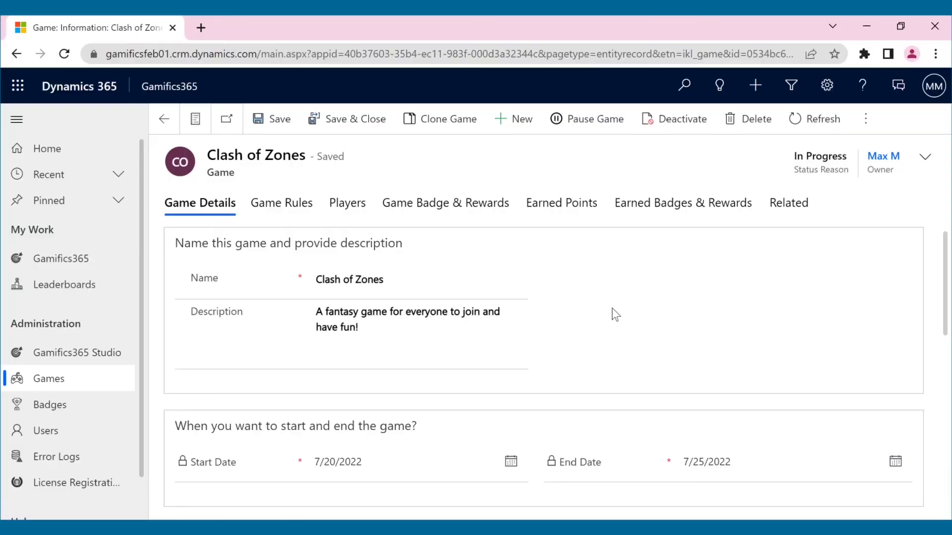
# Review Clash of Zones' three zone teams, then check the leaderboard: East 12000, North 6500, South 6000.
pyautogui.scroll(-4, 611, 307)
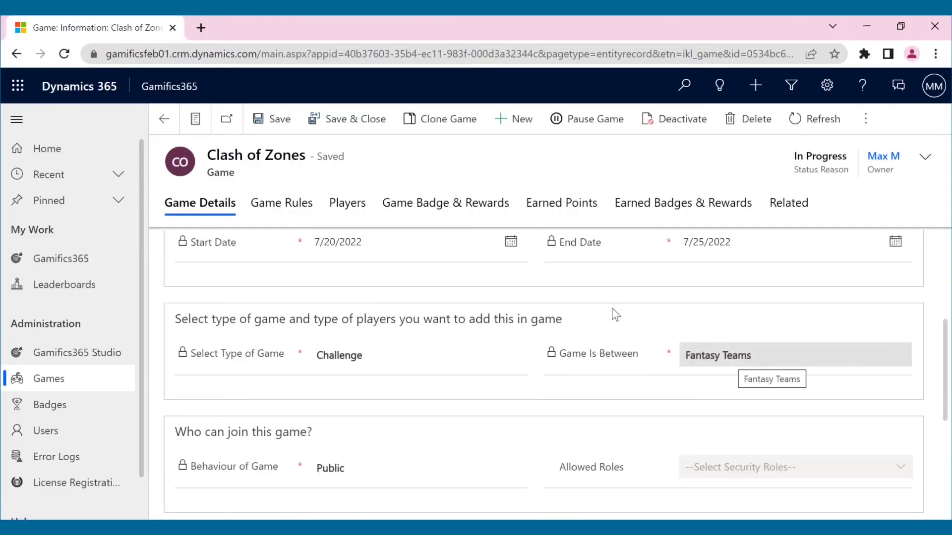
pyautogui.scroll(1, 611, 308)
pyautogui.click(357, 214)
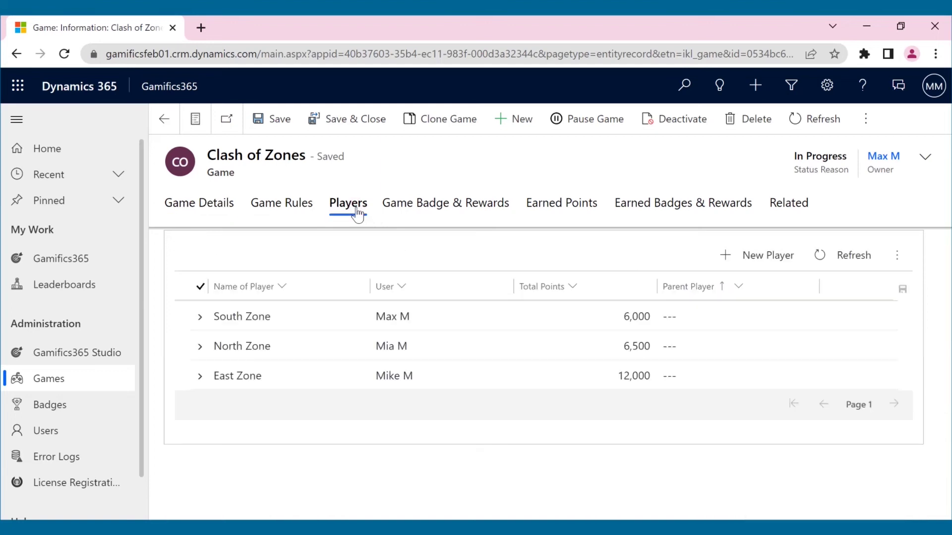
pyautogui.click(46, 267)
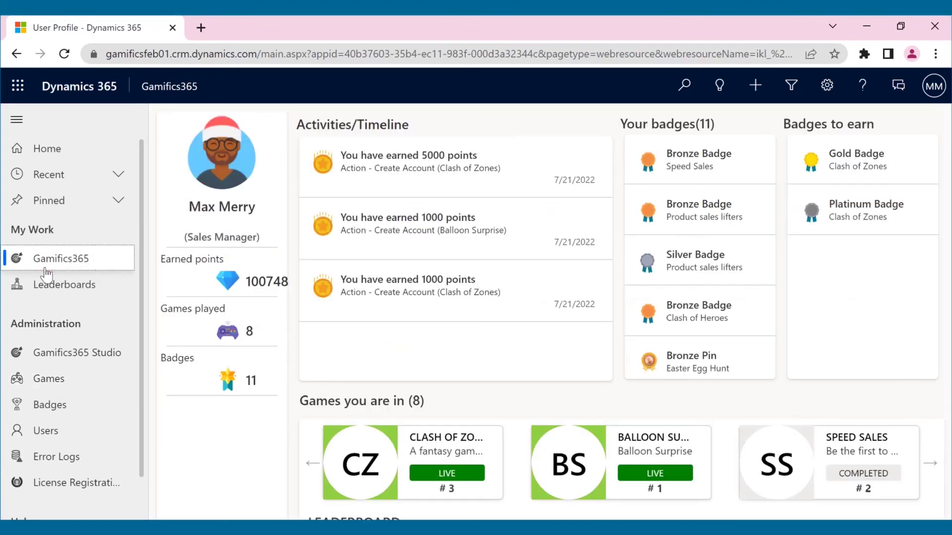
pyautogui.scroll(-3, 399, 457)
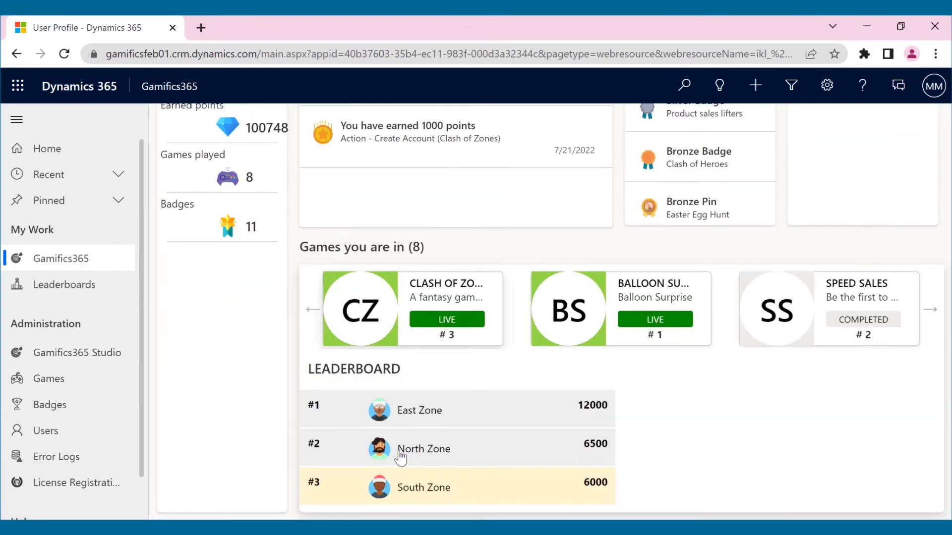